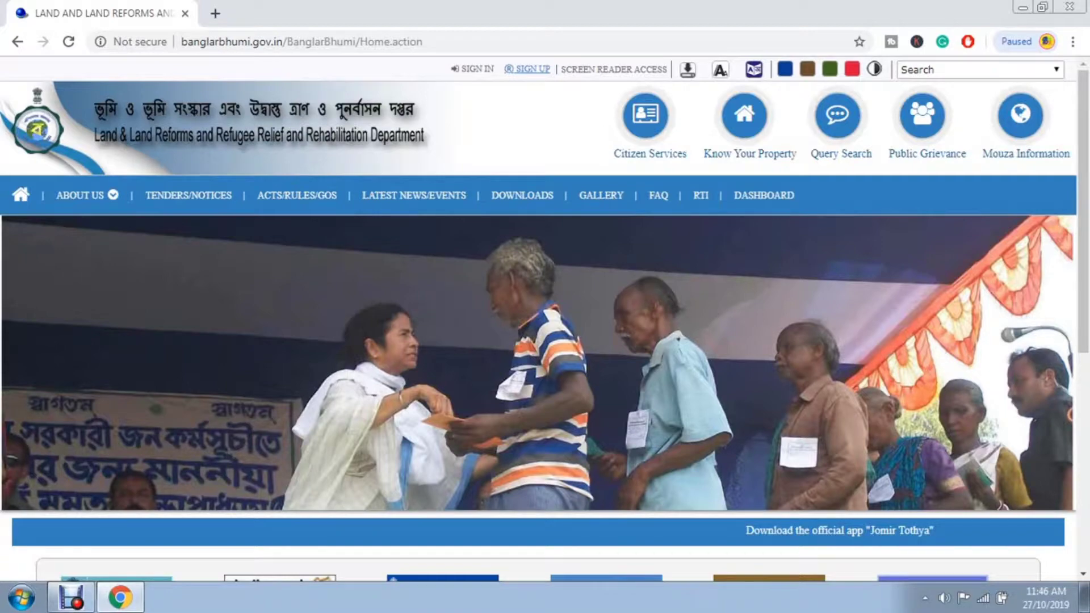
Step: Open the Public Registration Form via SIGN UP and add a new blank browser tab beside it
click(526, 69)
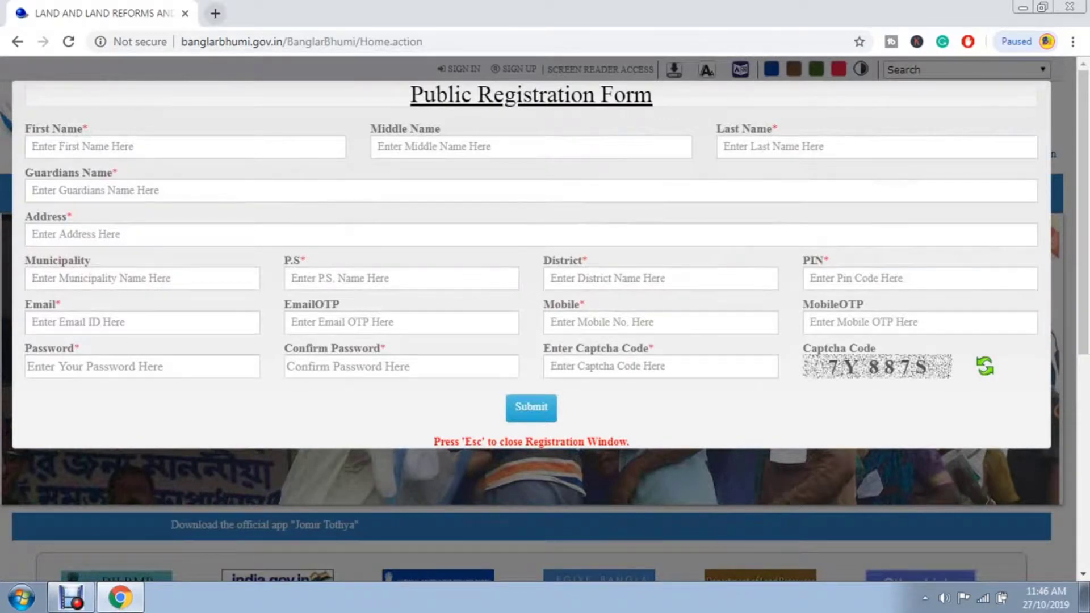
click(215, 13)
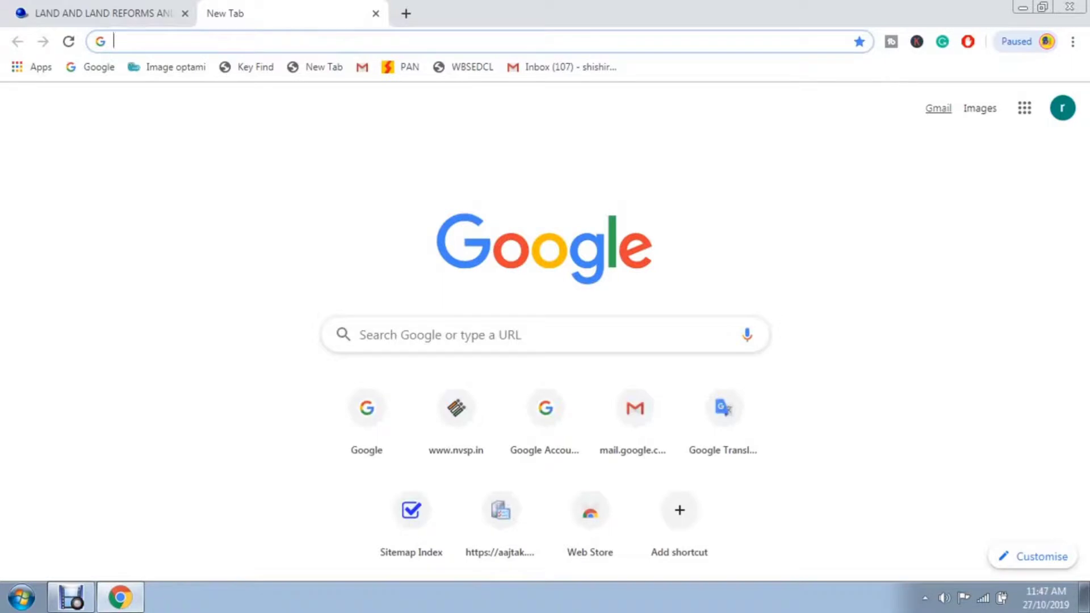
Step: Open the Gmail inbox and accept the welcome setup with the default inbox view
click(938, 108)
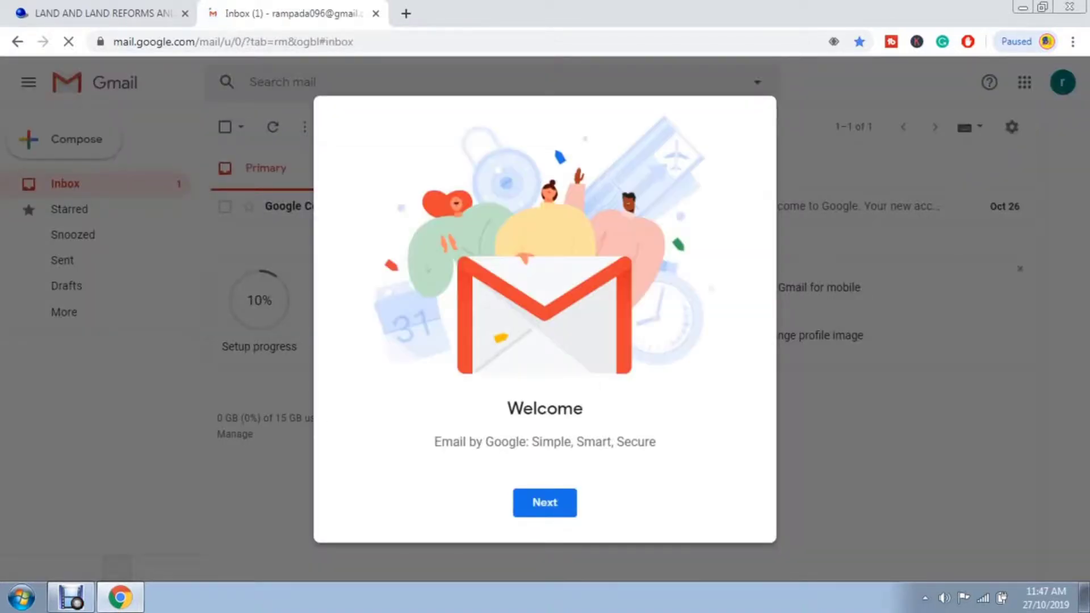
key(Return)
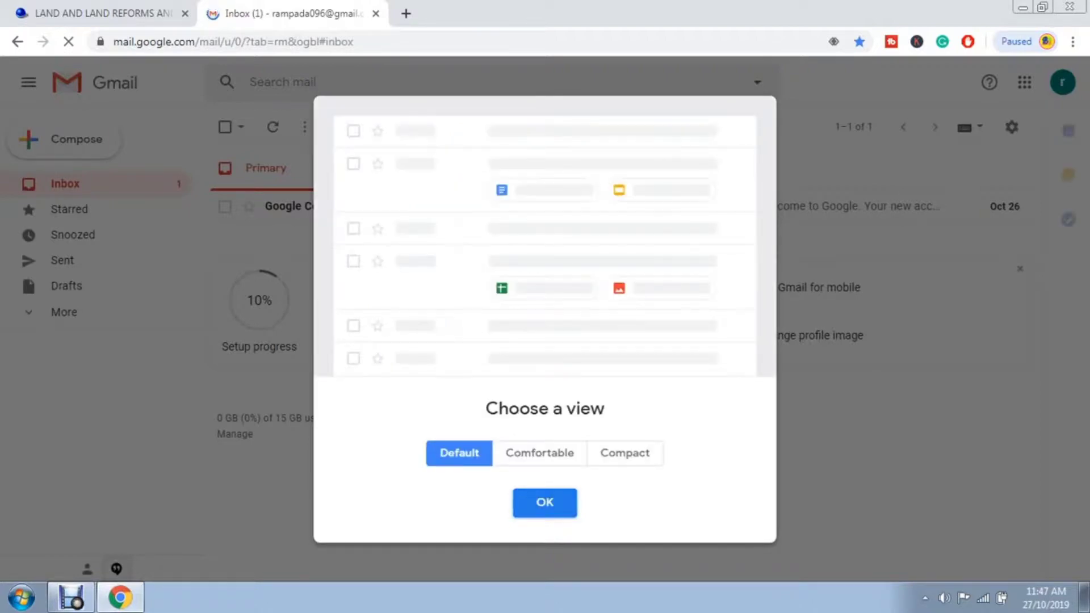
key(Return)
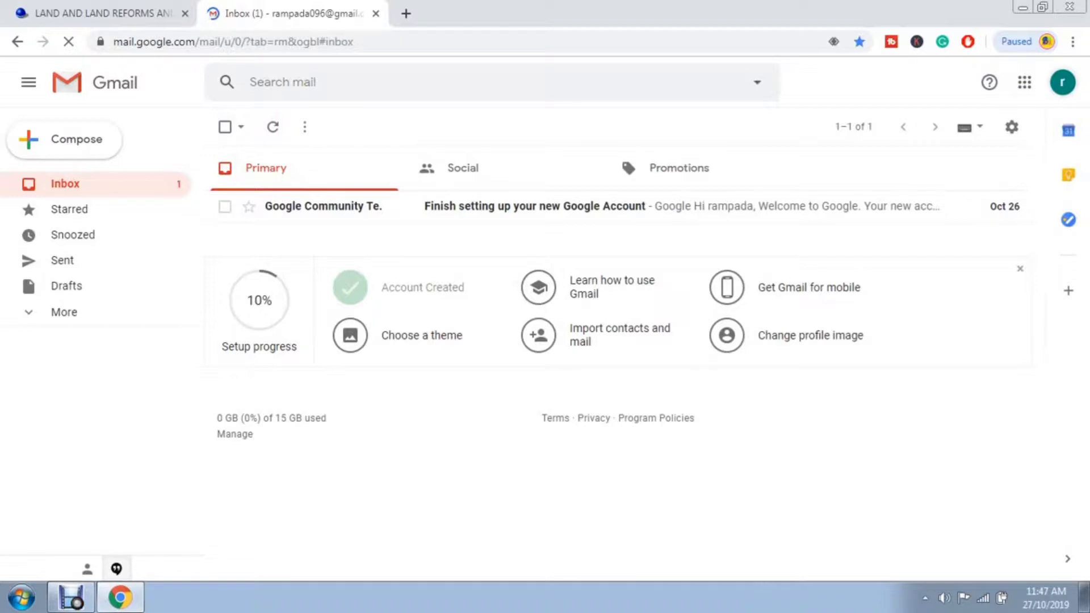
Step: Copy the signed-in account's e-mail address from the account panel and return to the registration form
click(1062, 82)
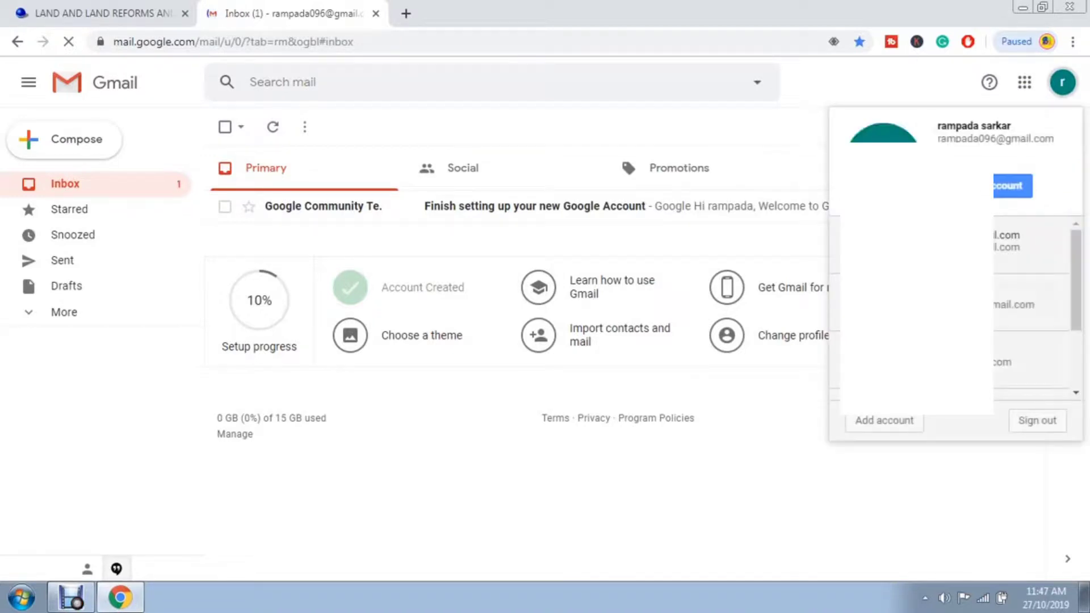
triple_click(994, 139)
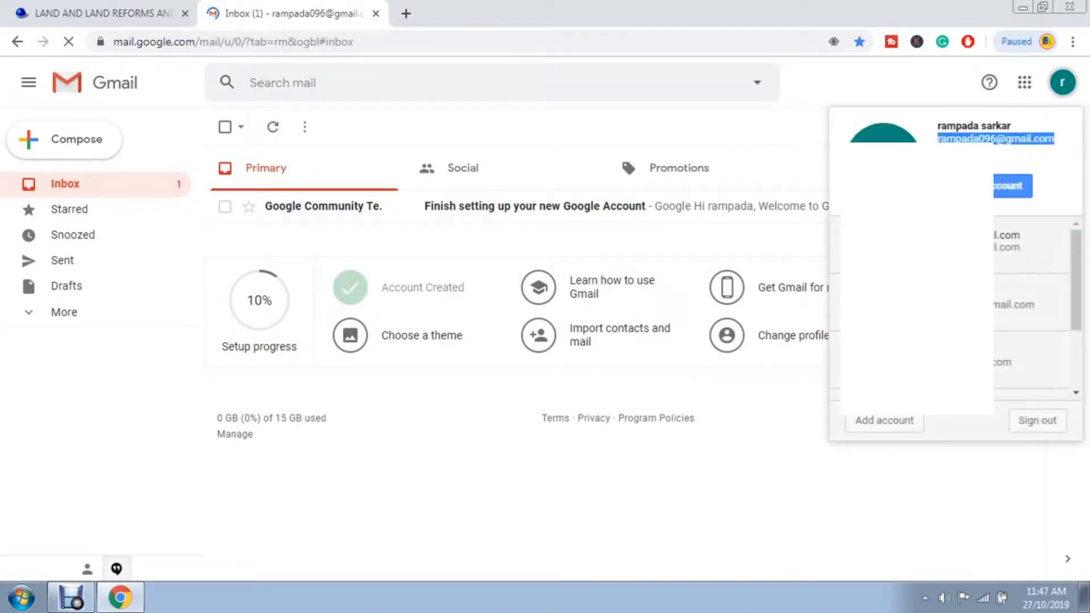
right_click(994, 139)
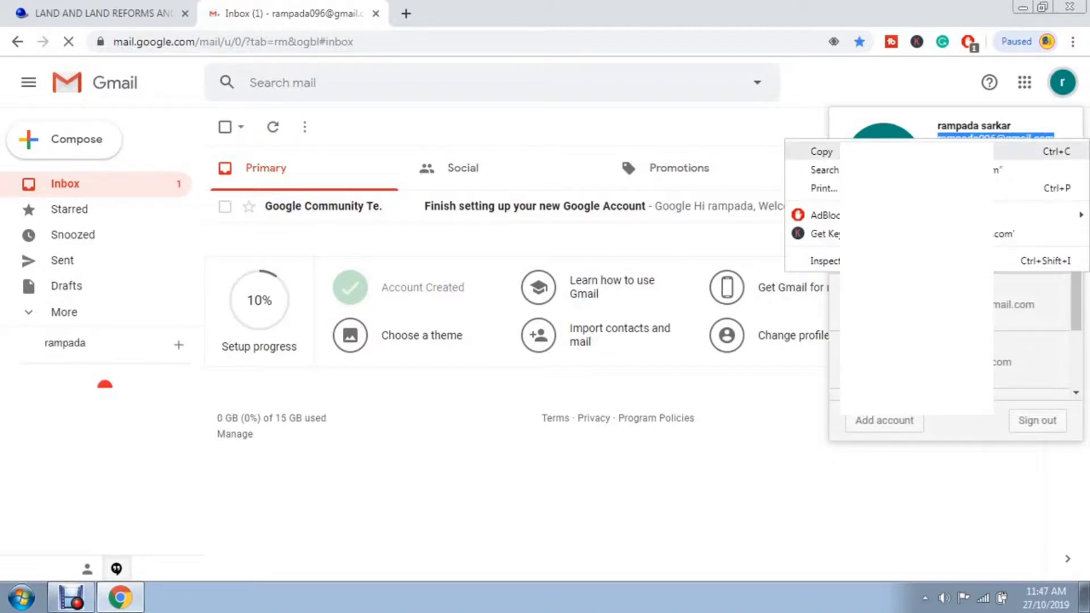
click(822, 151)
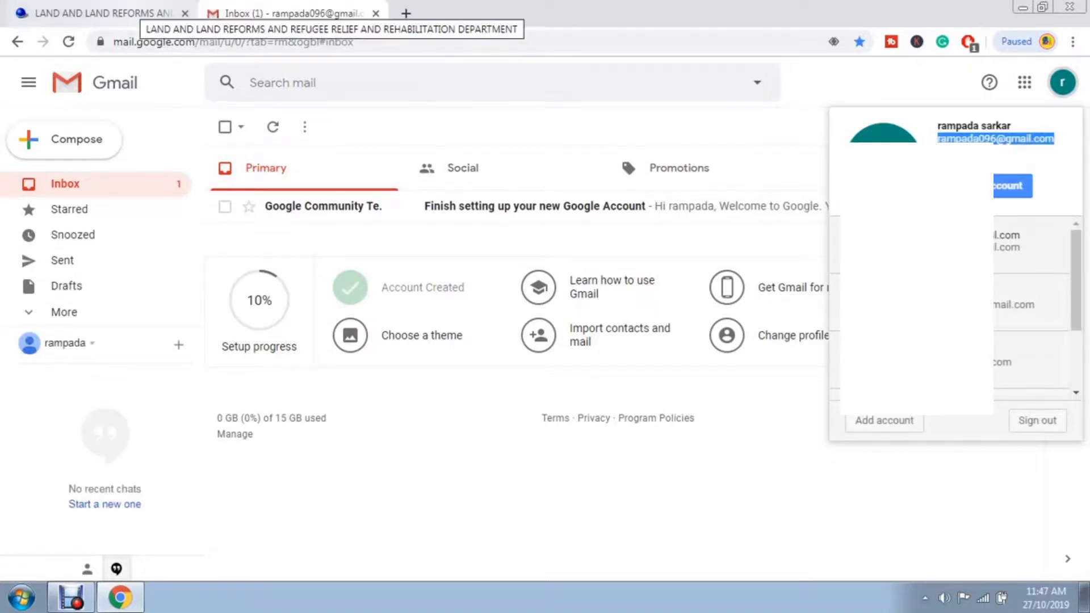
click(136, 13)
Step: Enter the applicant's first name, last name and the guardian's full name on the form
click(185, 147)
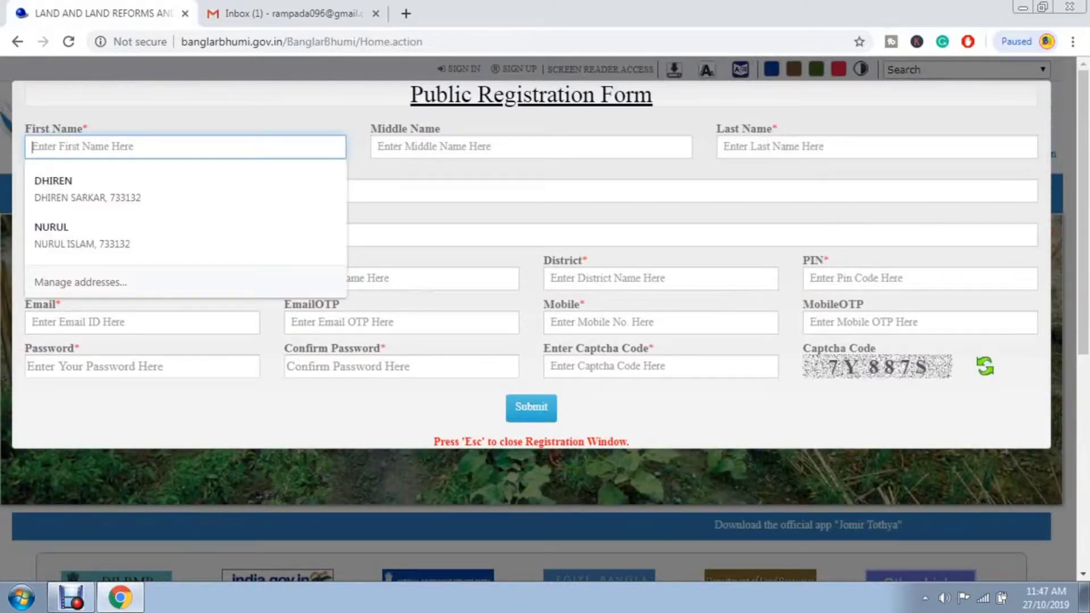
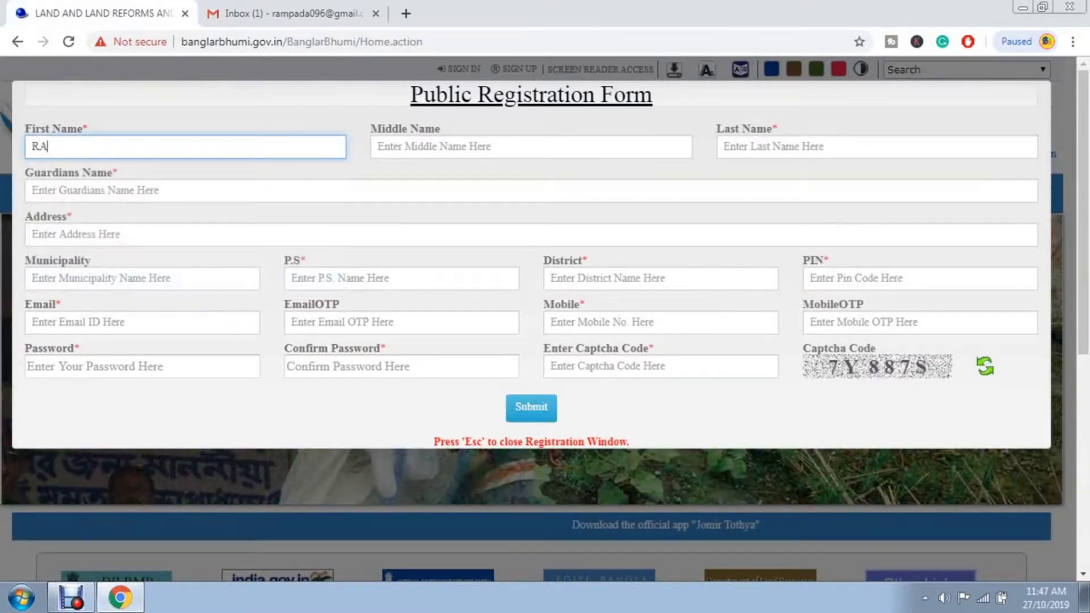
key(Tab)
key(Tab)
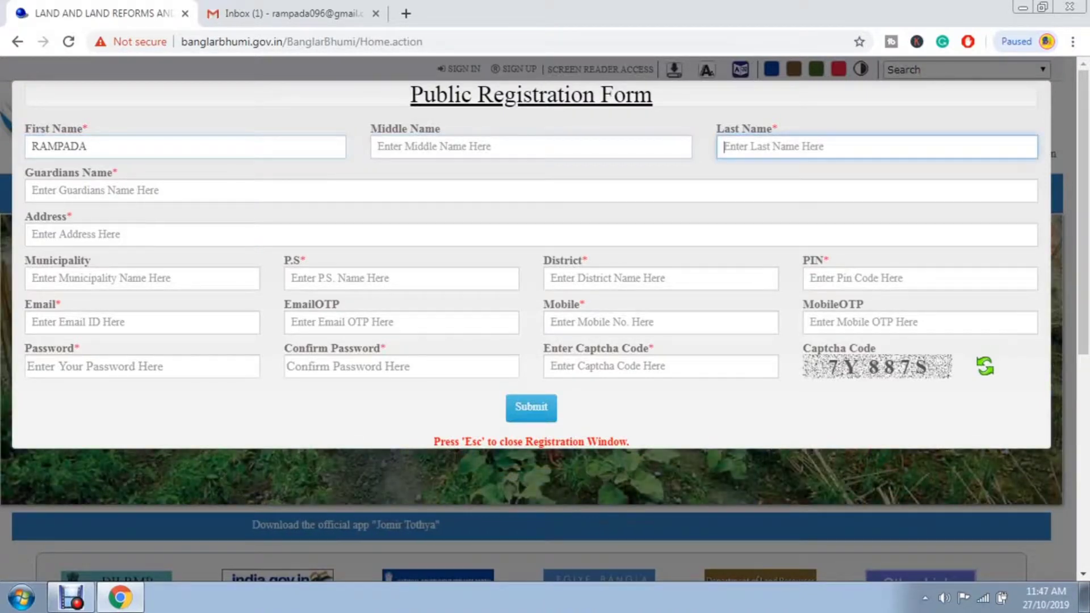
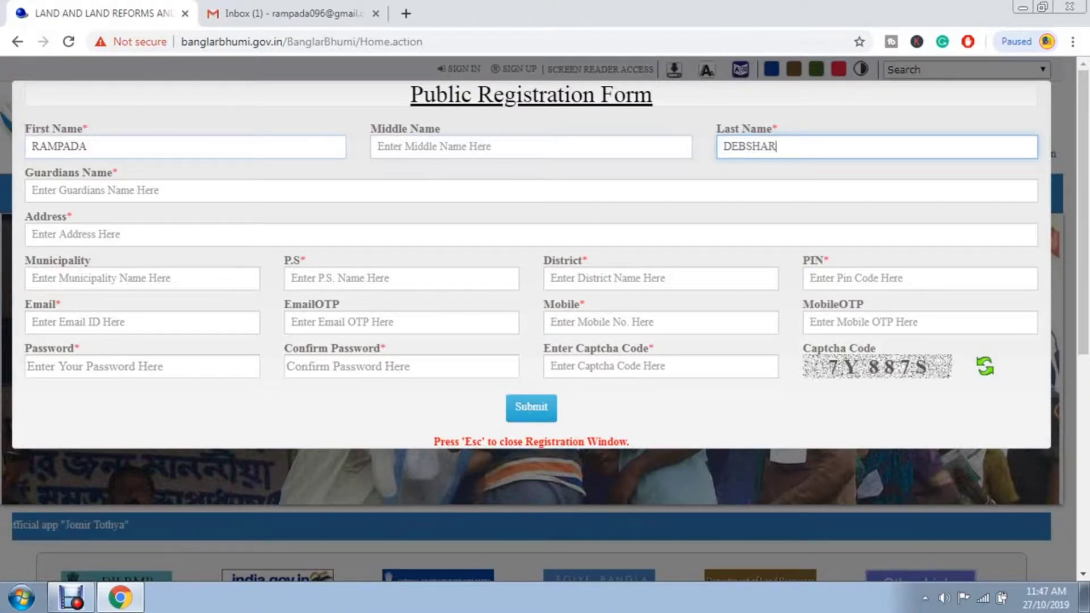
key(Tab)
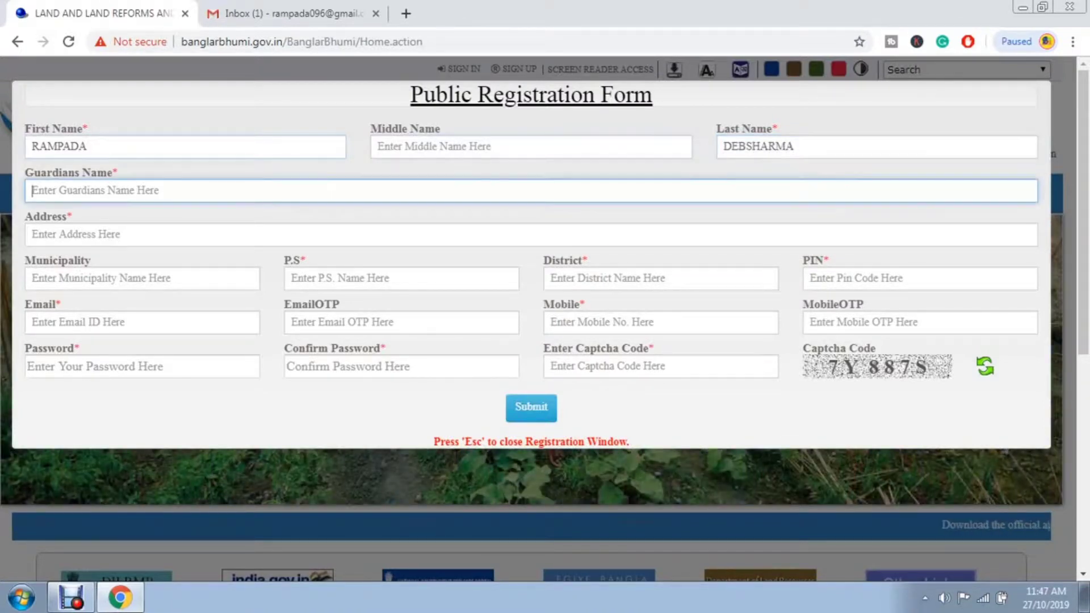
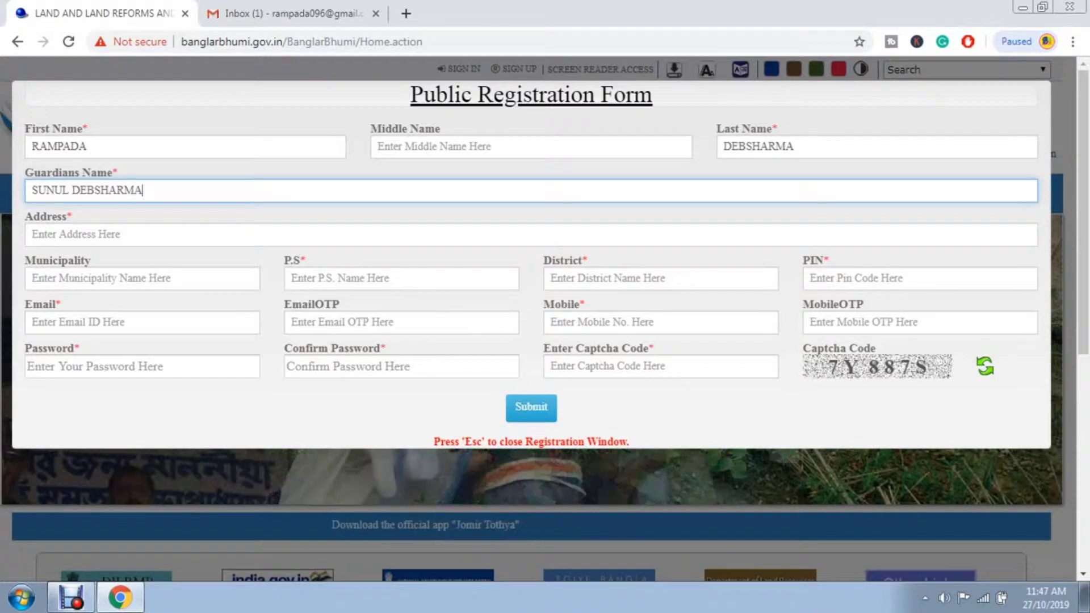
Step: Type the applicant's address, correcting its mistyped ending
click(32, 234)
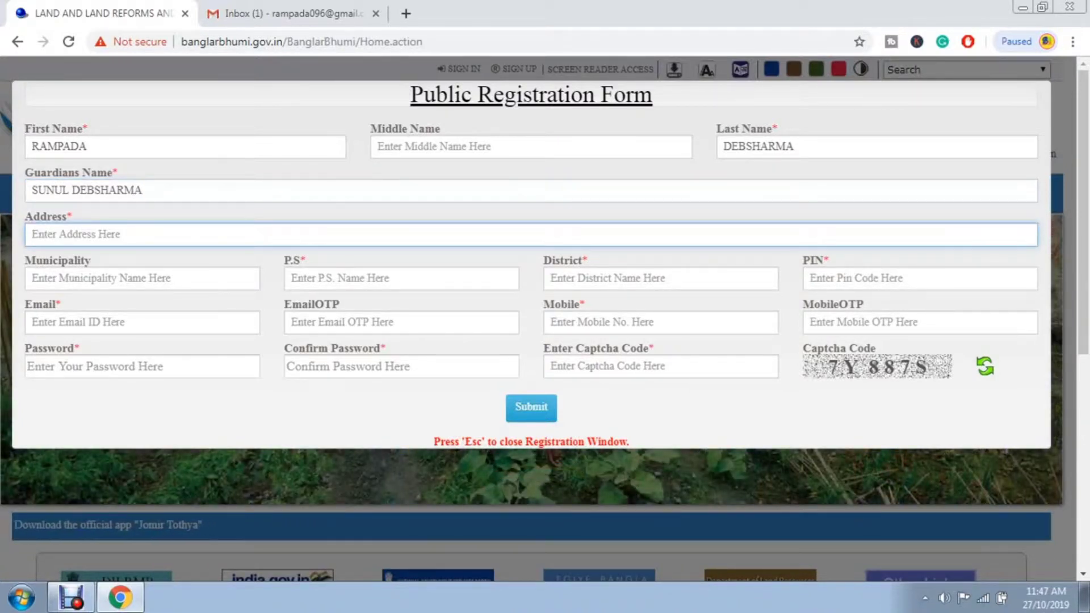
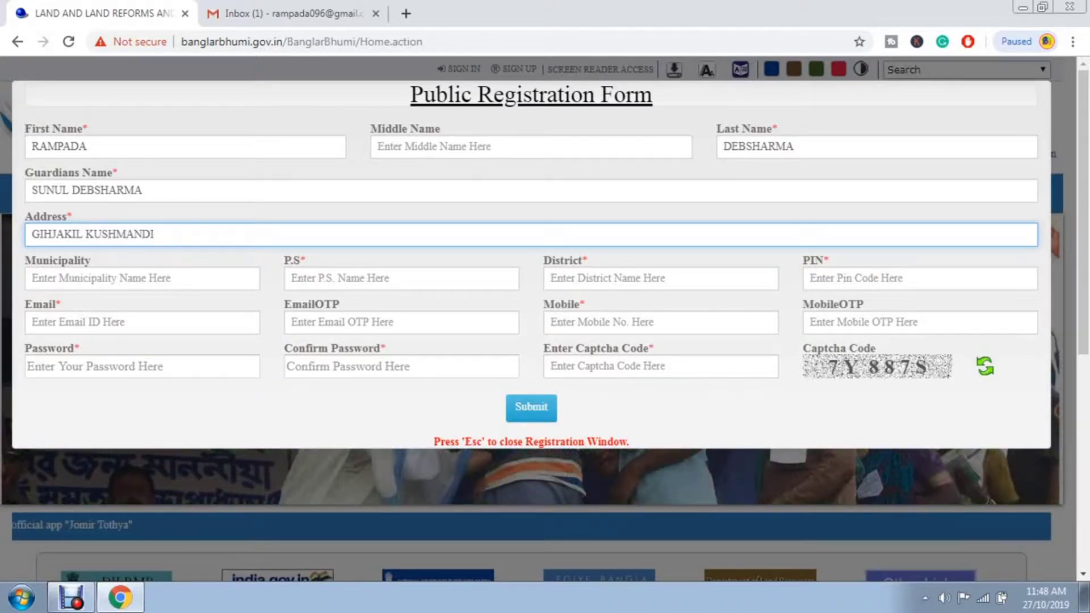
Step: Fill in the police station, district and PIN code fields
click(400, 278)
text(KUS)
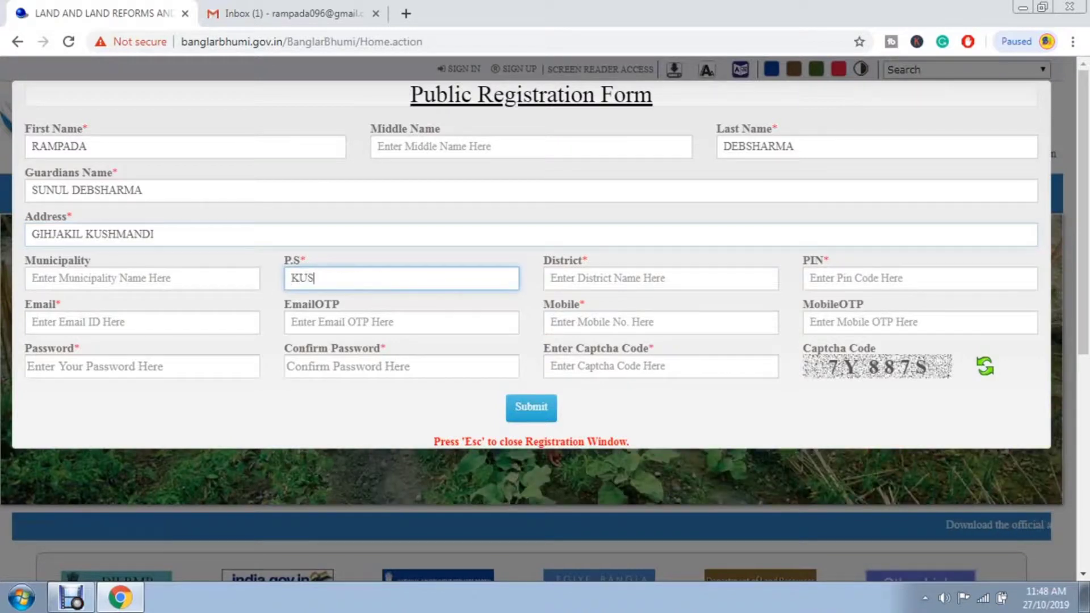
text(HMANDI)
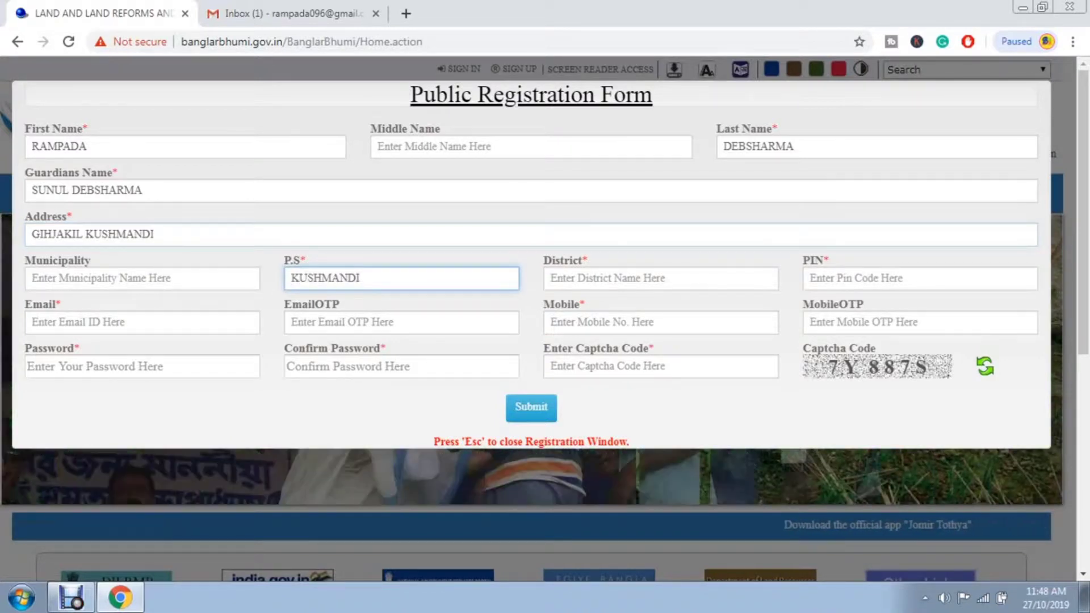
key(Tab)
text(D)
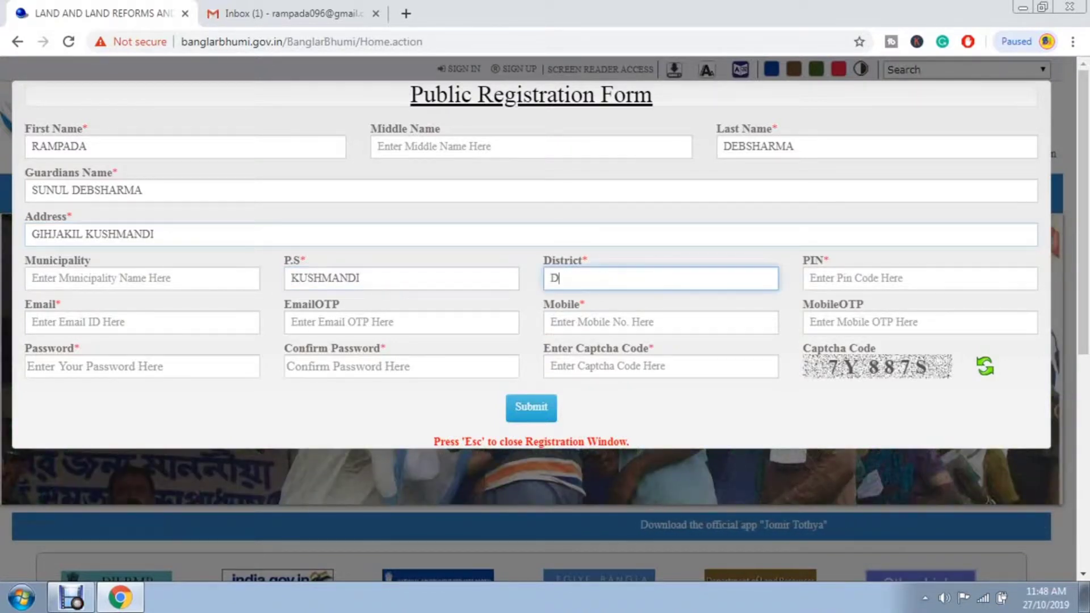
text(AKSHIN )
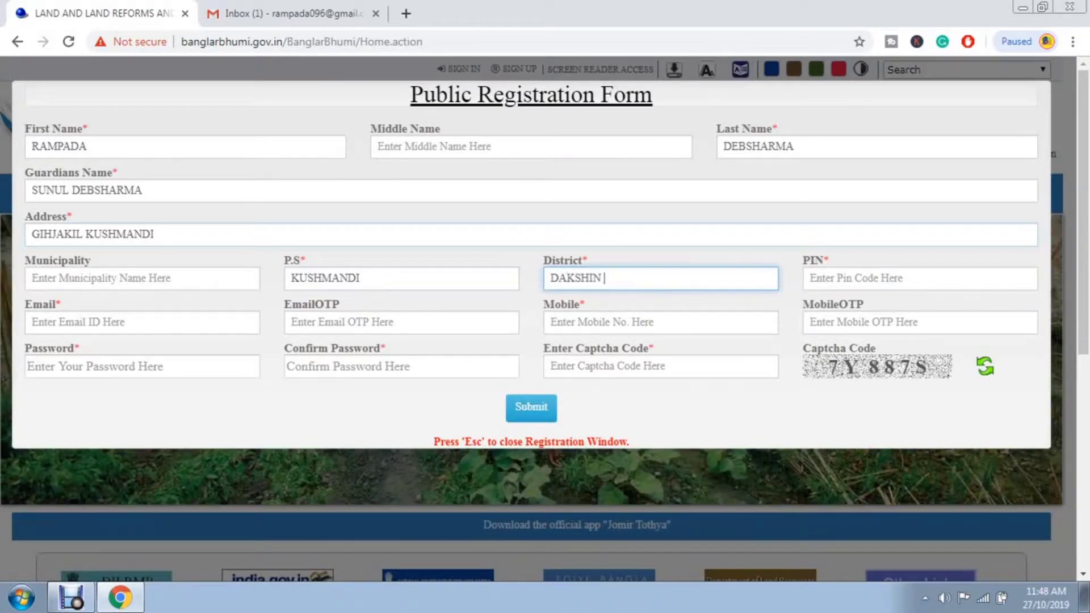
text(DINAJPUR)
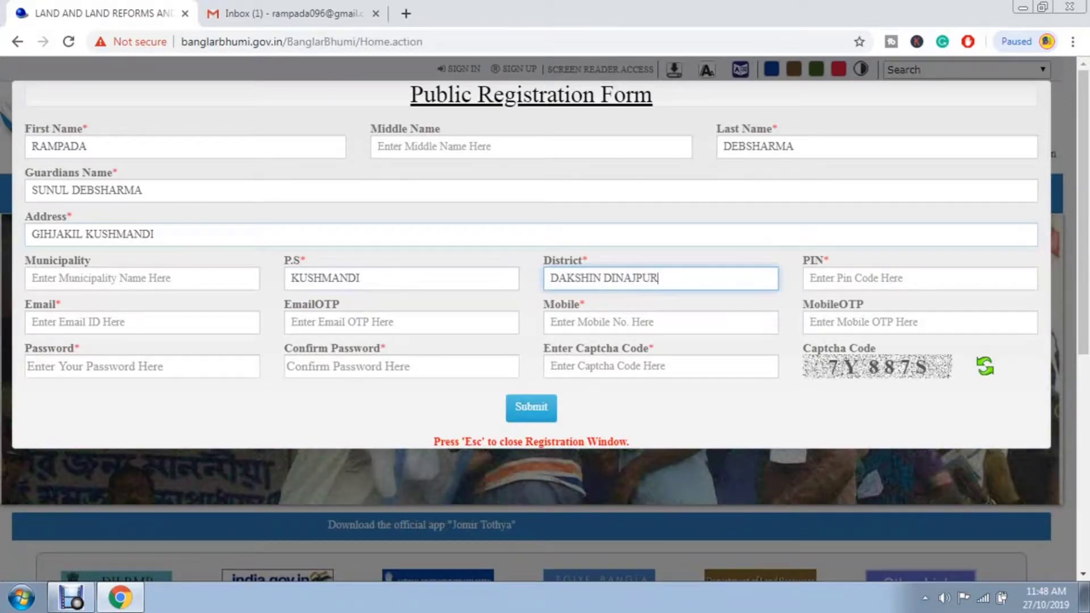
key(Tab)
text(7)
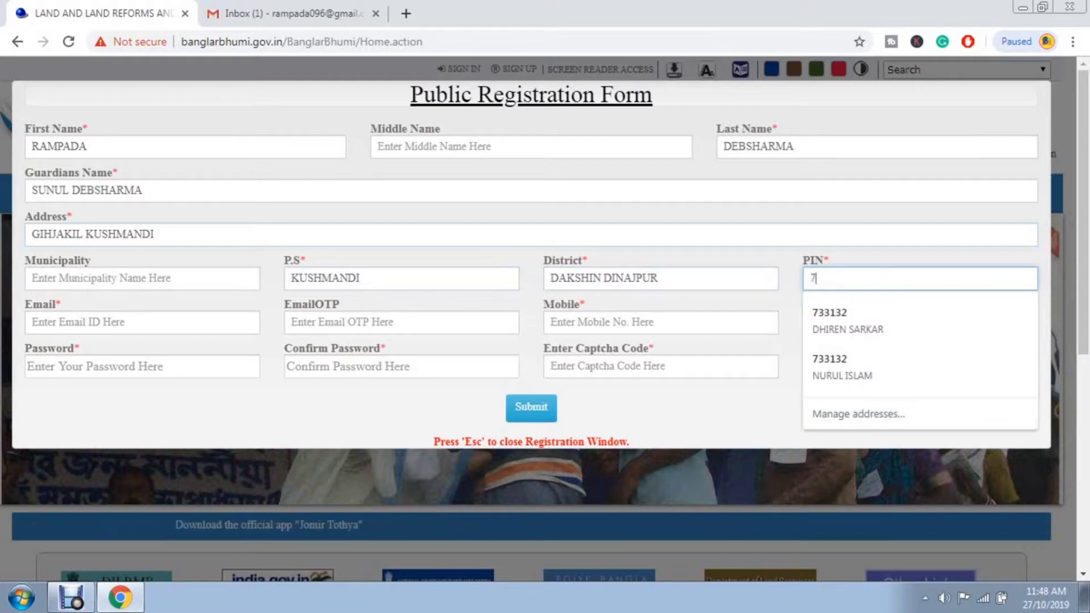
text(33132)
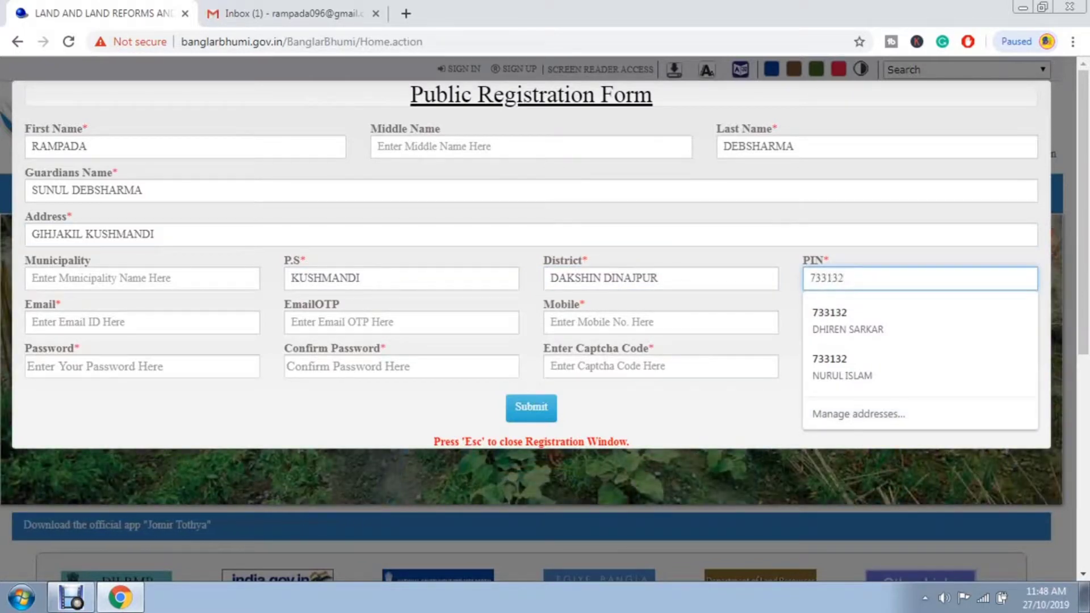
Step: After checking it in the Gmail tab, enter the account's e-mail address in the Email field
click(142, 322)
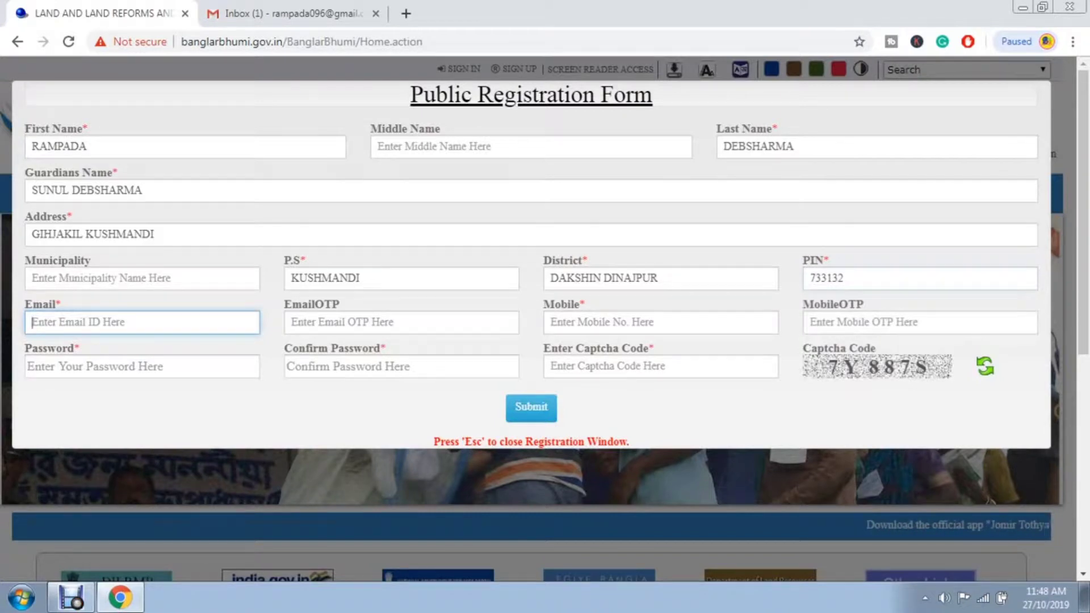
key(ctrl+Tab)
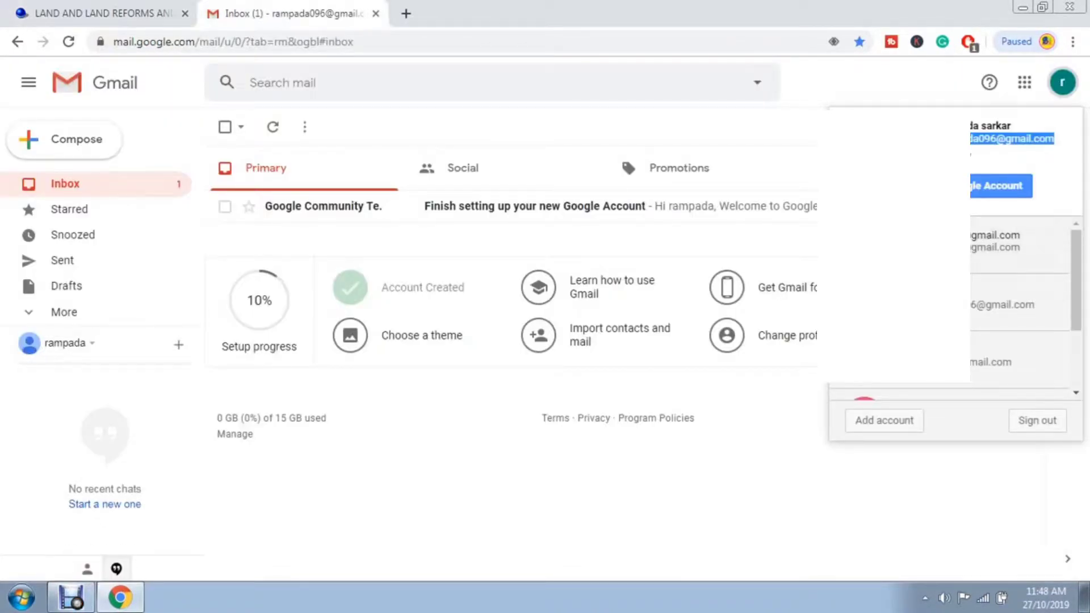
key(ctrl+Tab)
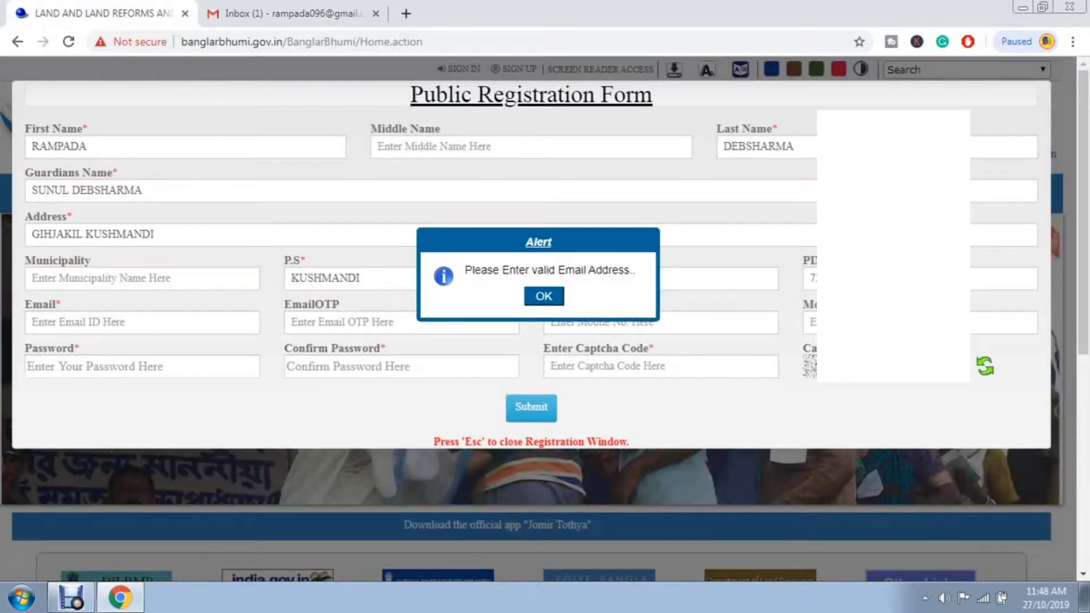
key(Return)
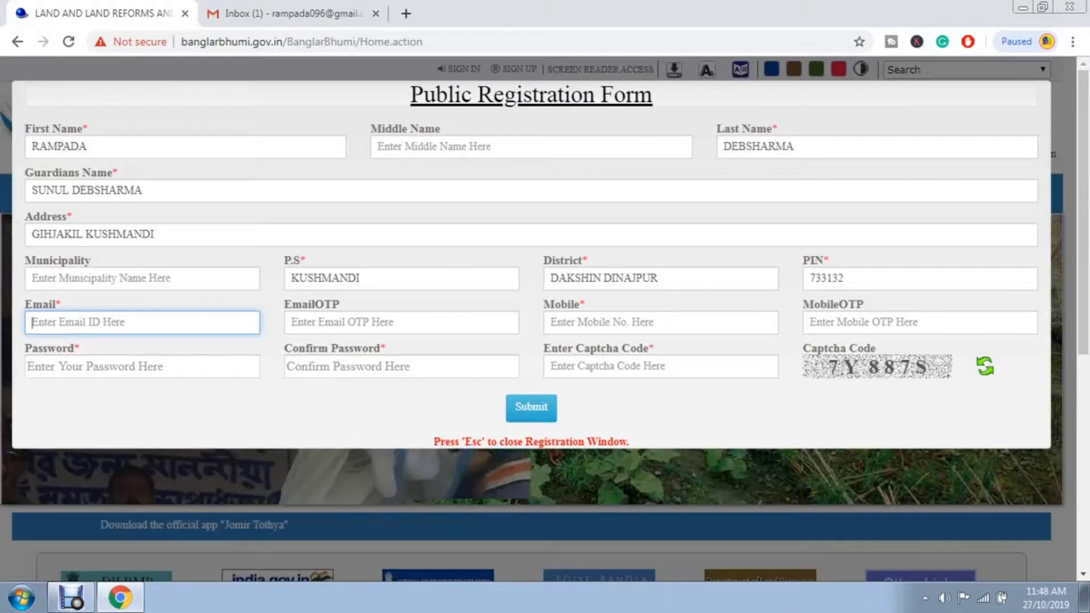
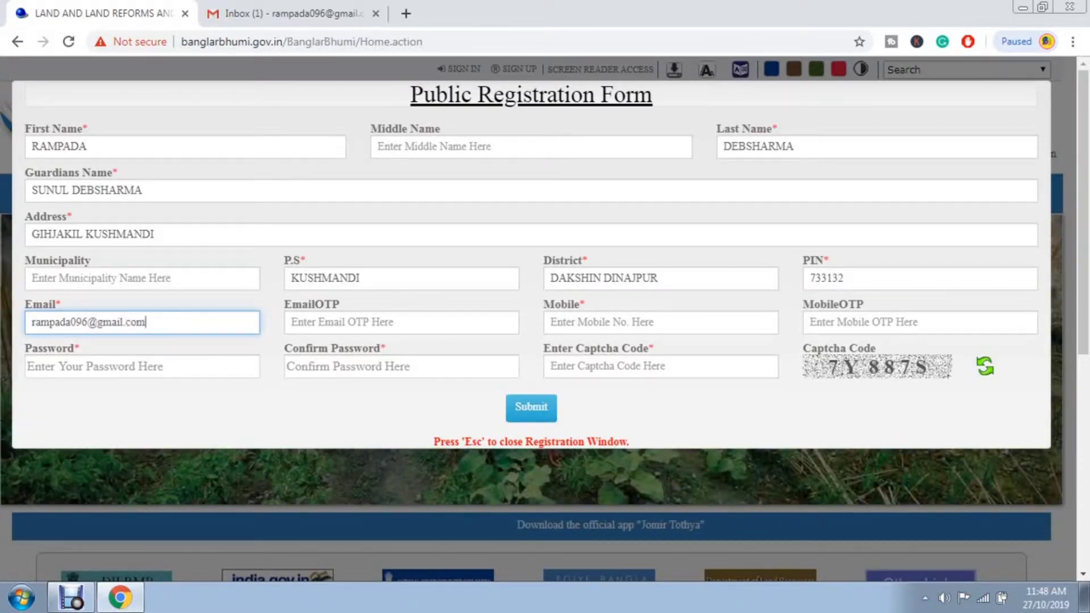
key(Tab)
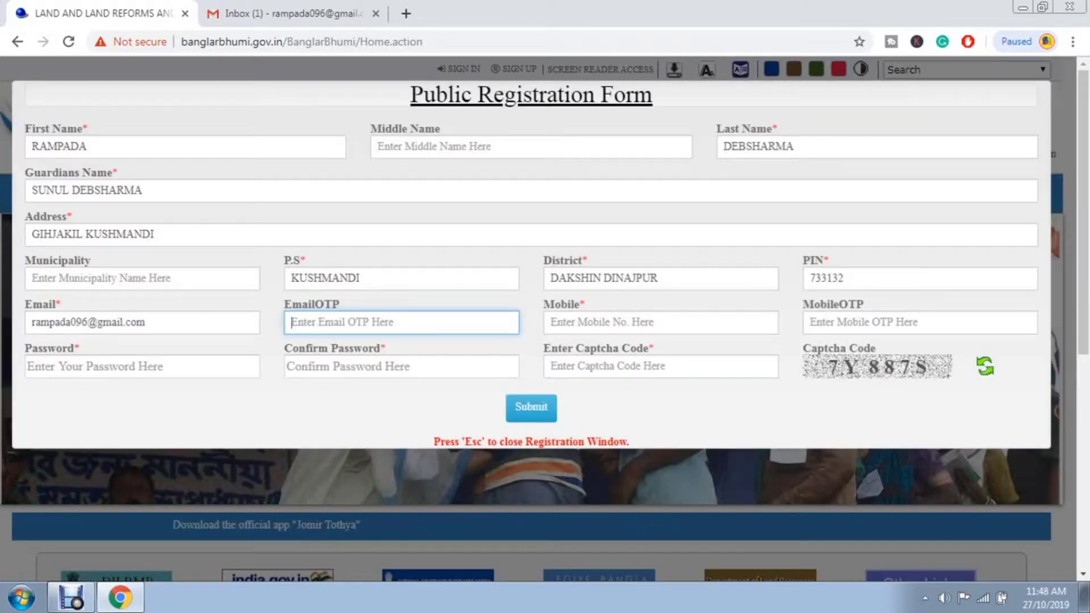
key(ctrl+Tab)
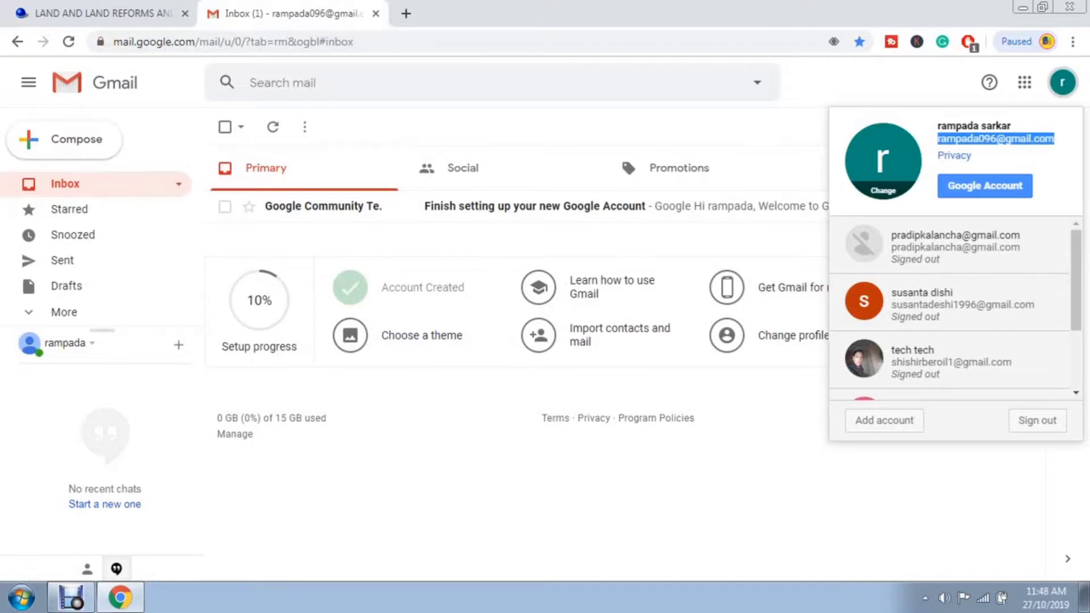
Step: Close the account popup and open the 'User Registration in BanglarBhumi OTP No.' message in the Inbox
key(Escape)
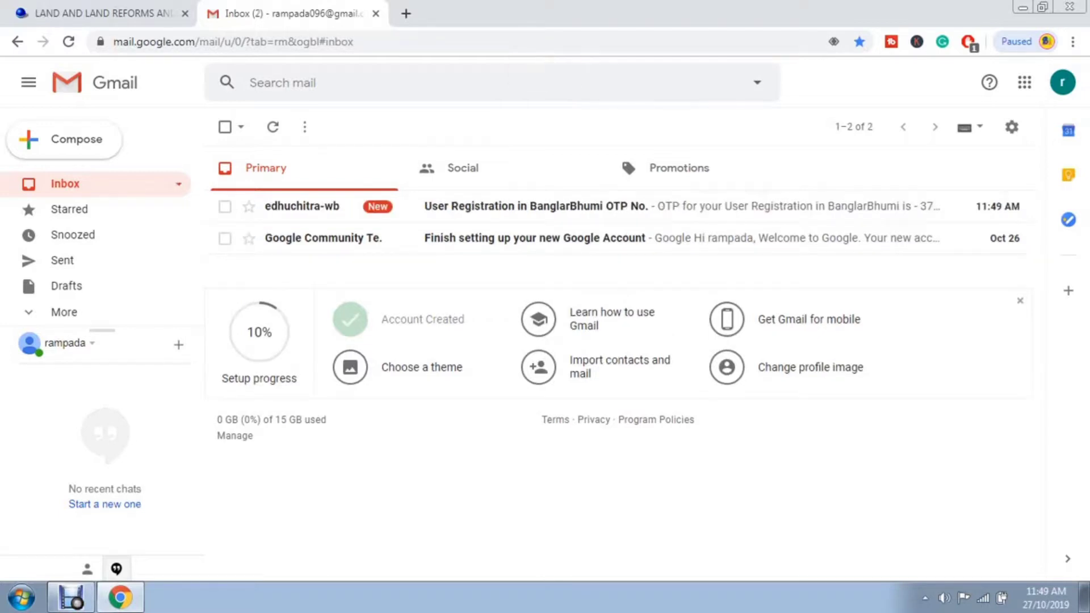
click(539, 206)
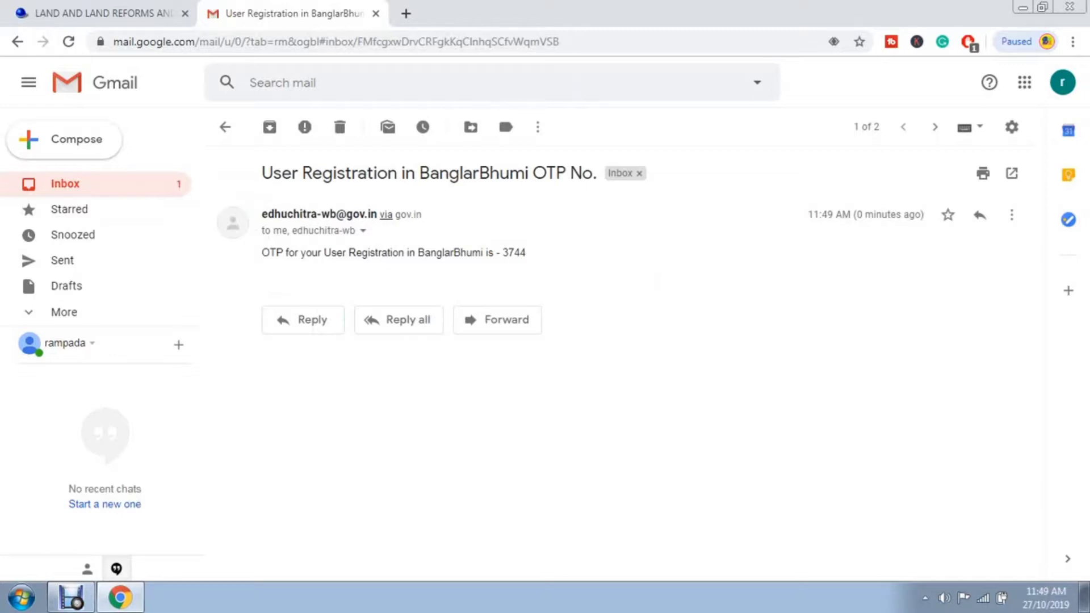
Step: Type the one-time code from the e-mail into the EmailOTP field on the registration form
click(97, 13)
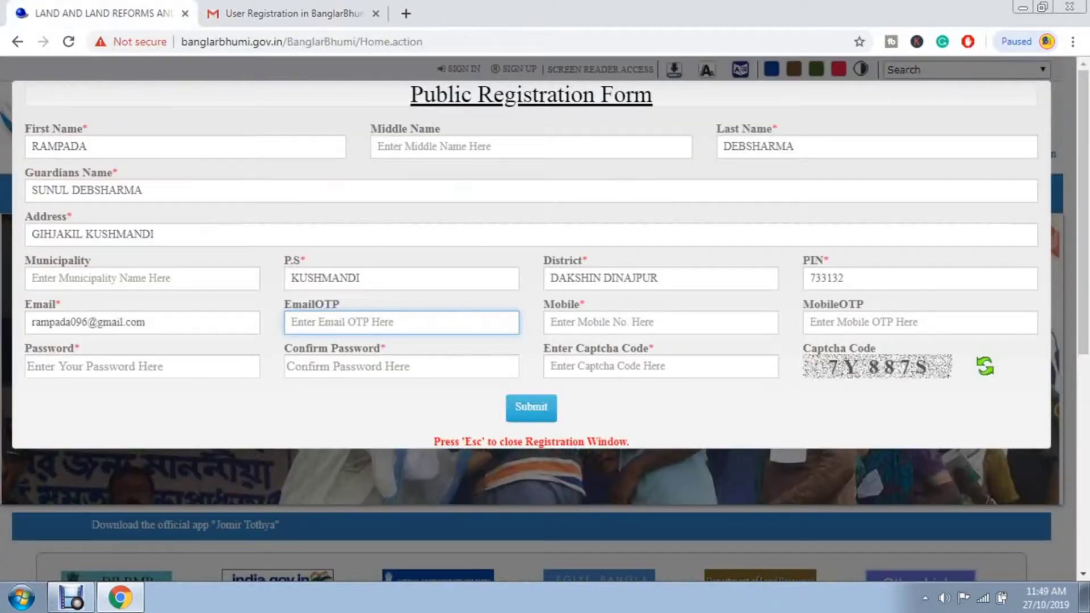
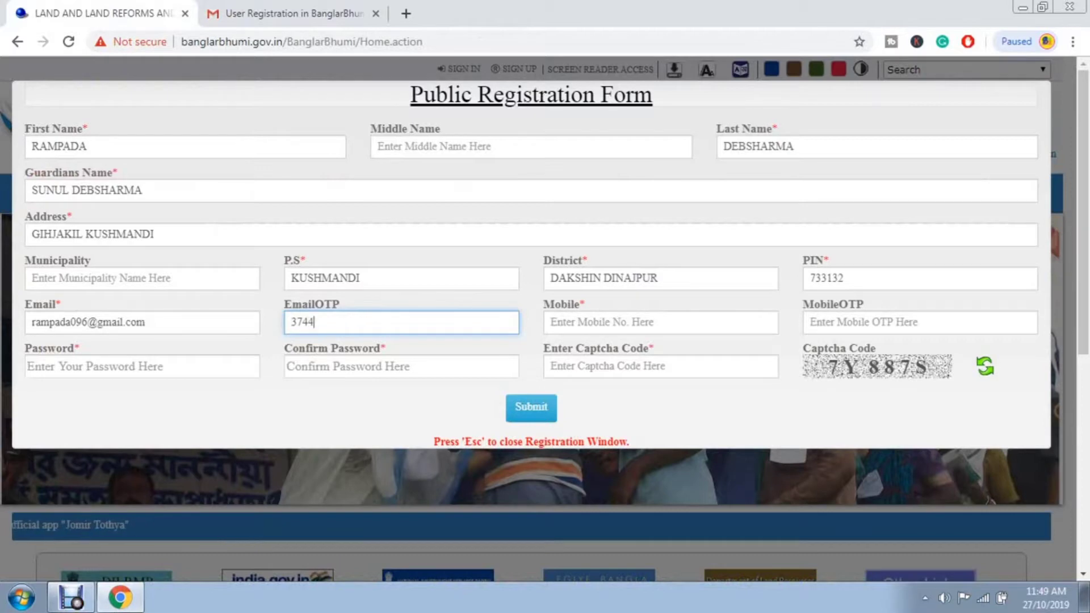
click(624, 321)
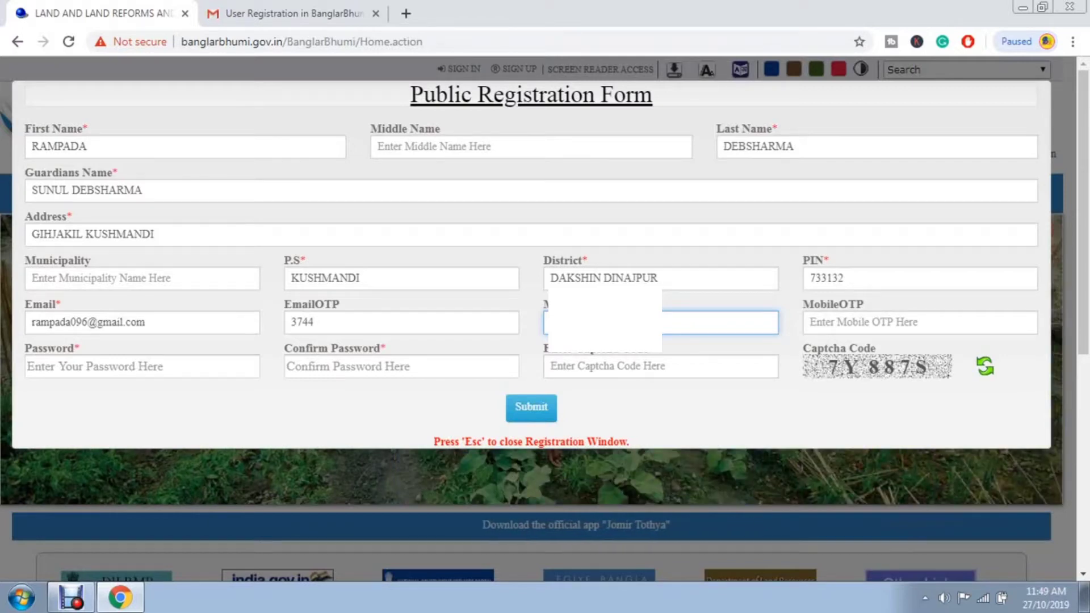
Step: Enter the SMS verification code into the MobileOTP field
click(812, 322)
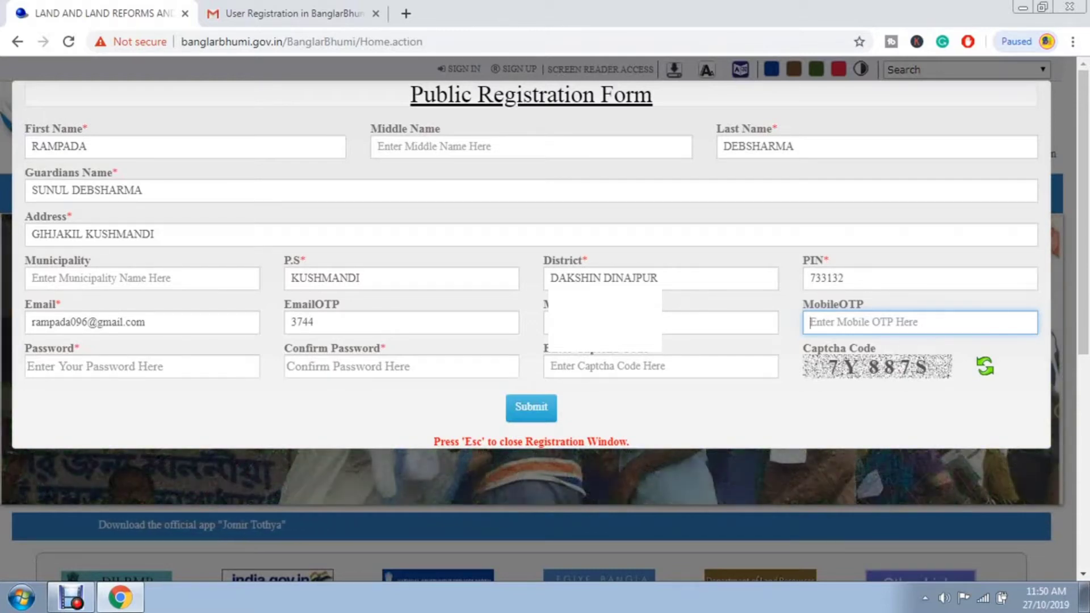
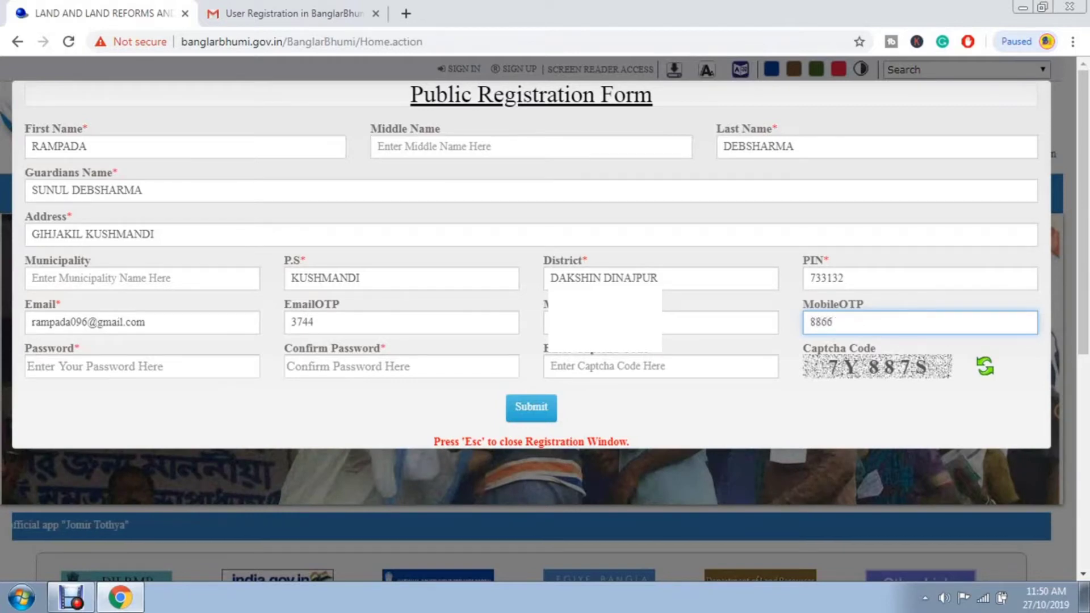
click(142, 366)
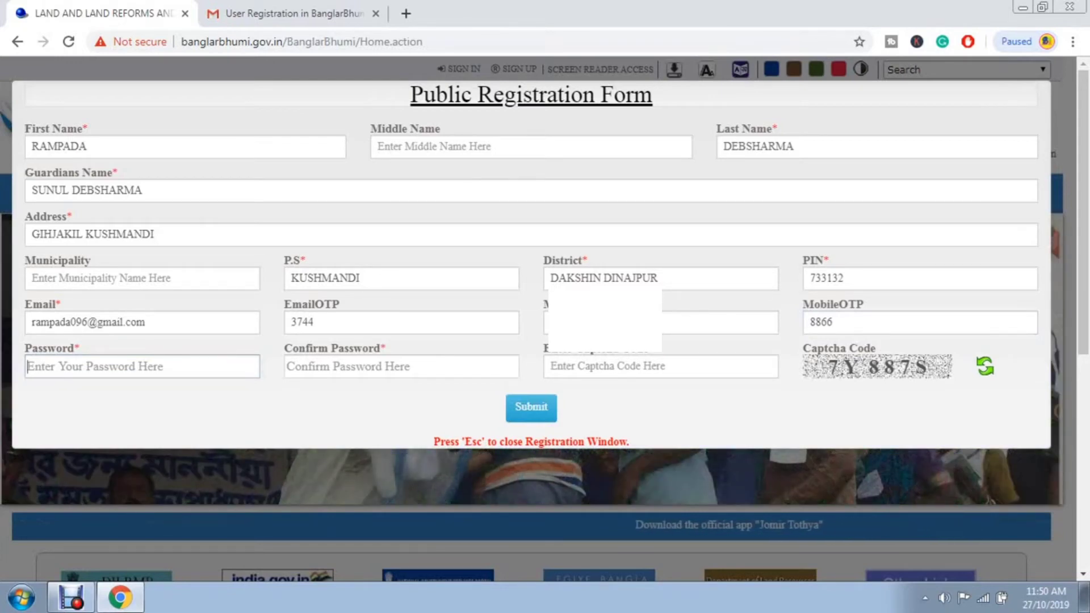
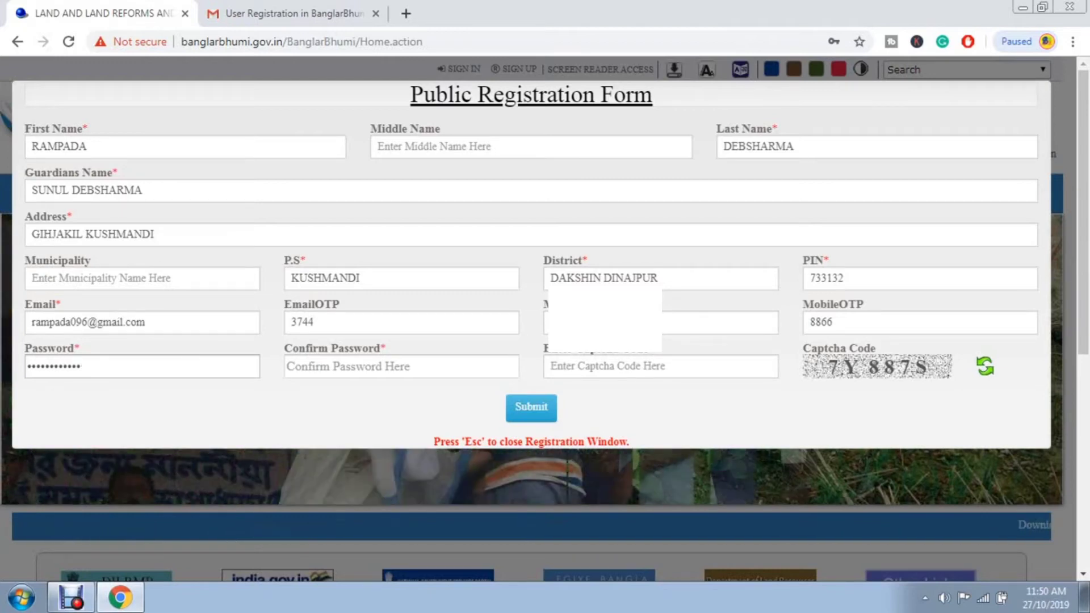
Step: Type the account password, repeat it in Confirm Password, and enter the captcha characters
key(Tab)
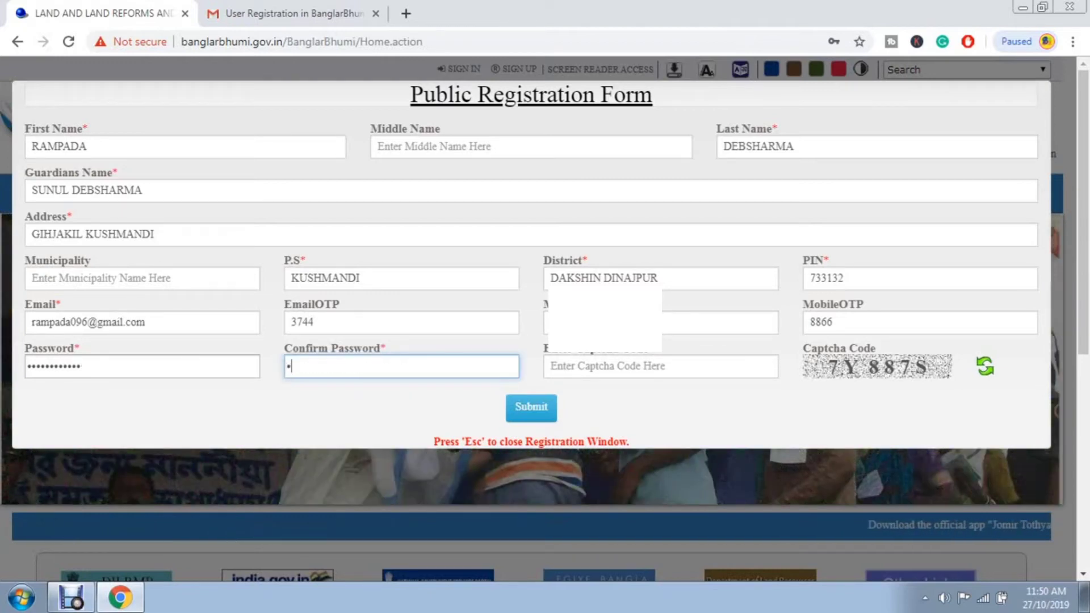
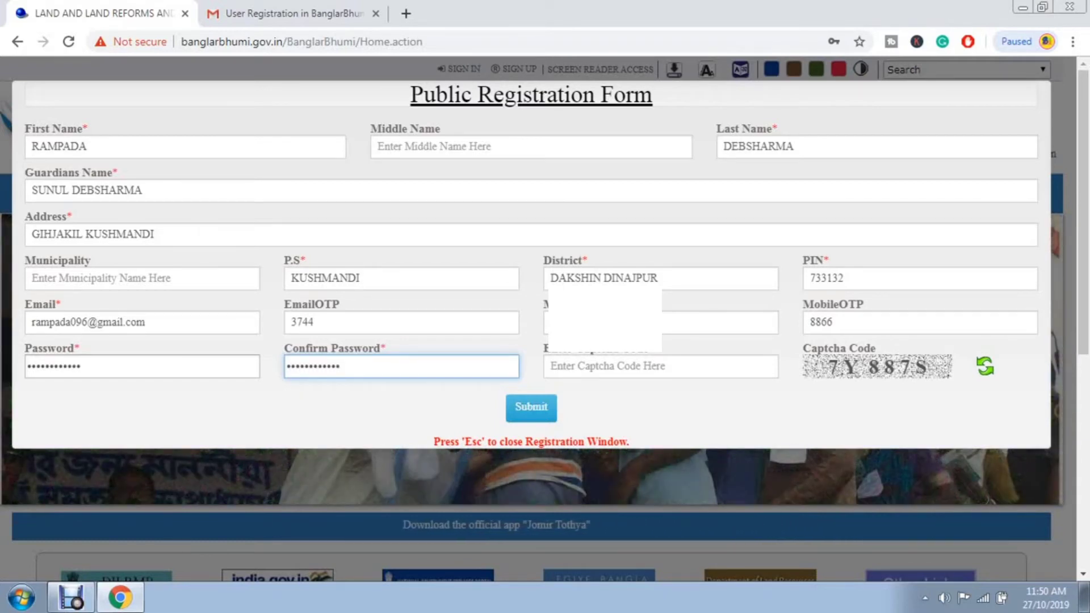
key(Tab)
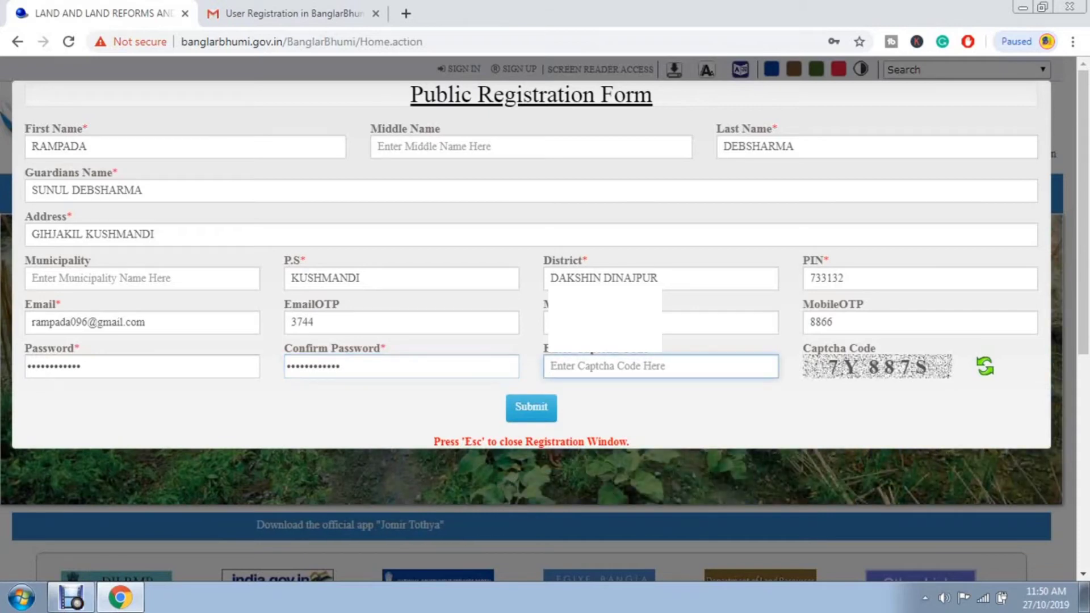
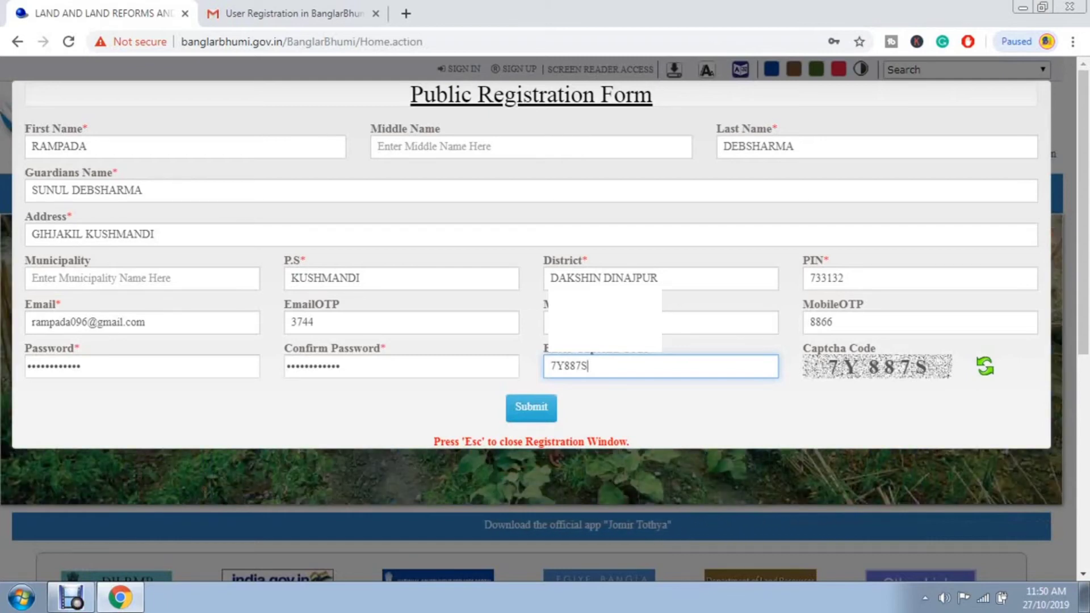
Step: Submit the form and select the 'Successfully Registered' confirmation text
key(Return)
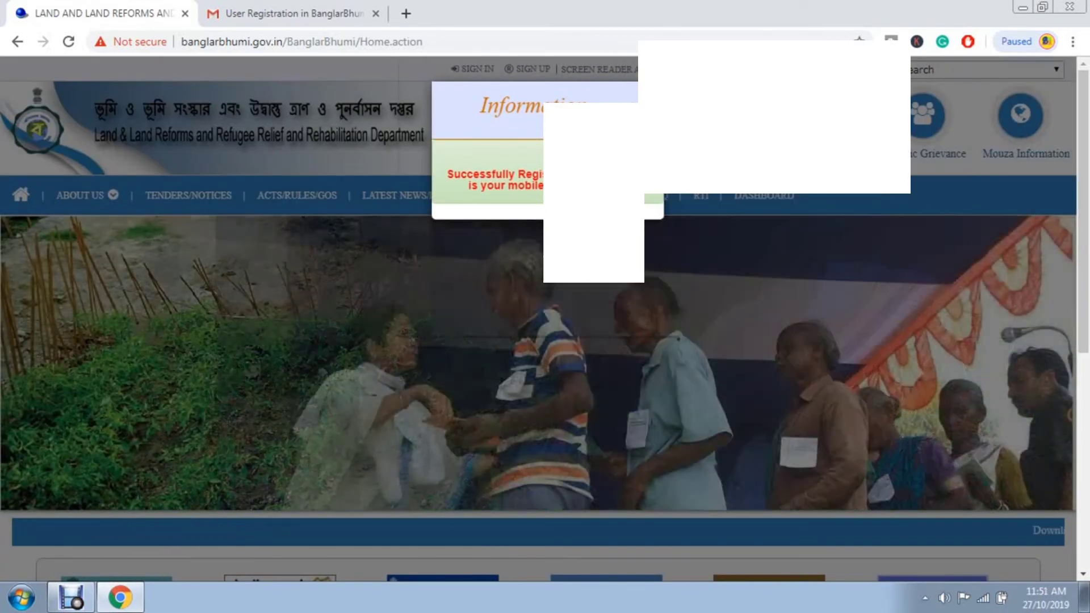
drag(509, 174, 542, 185)
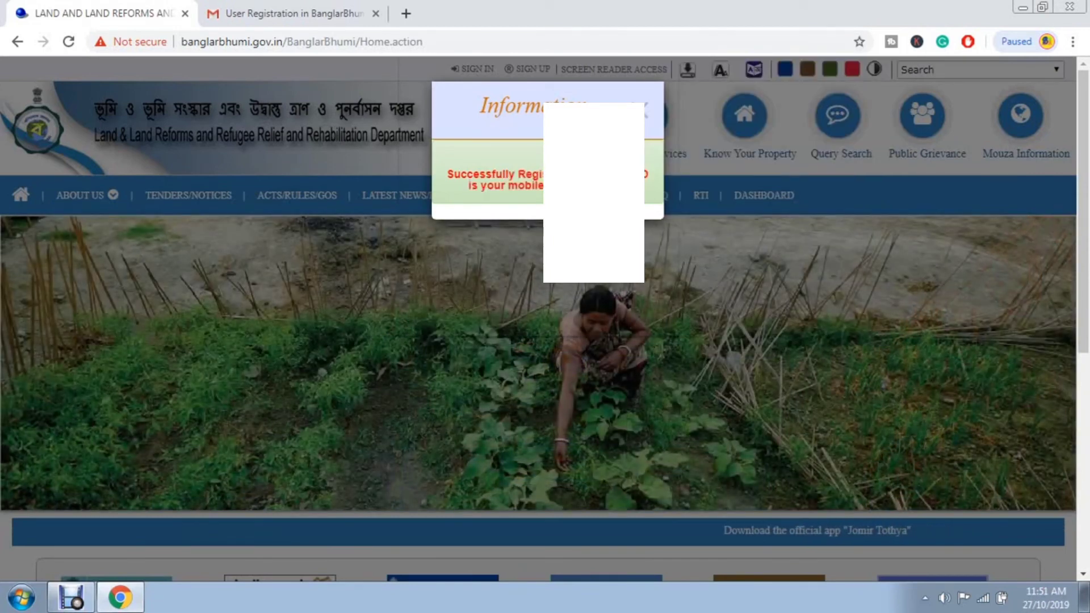
triple_click(539, 179)
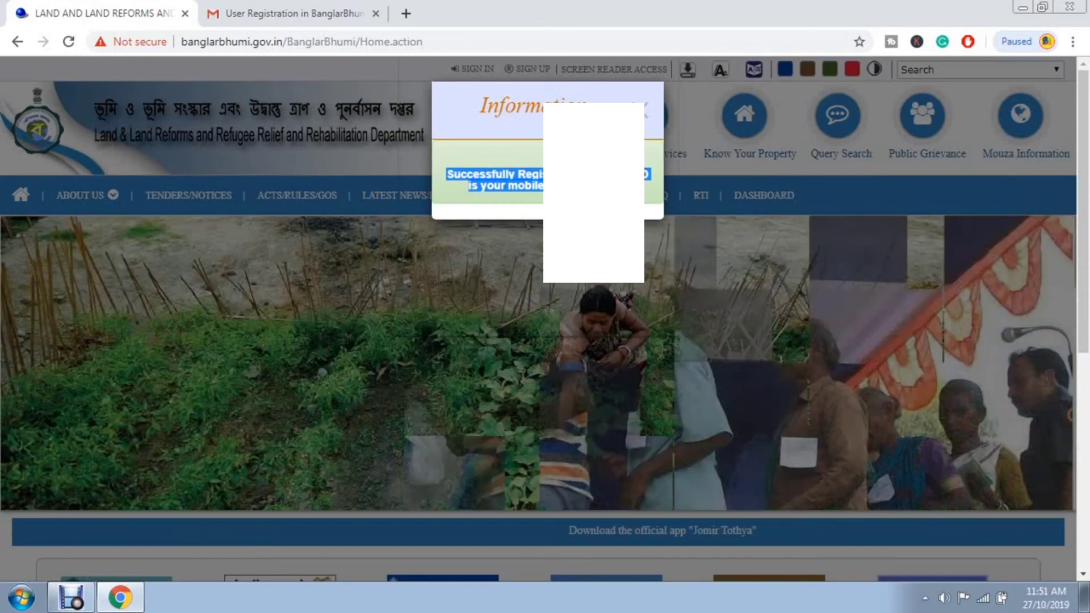